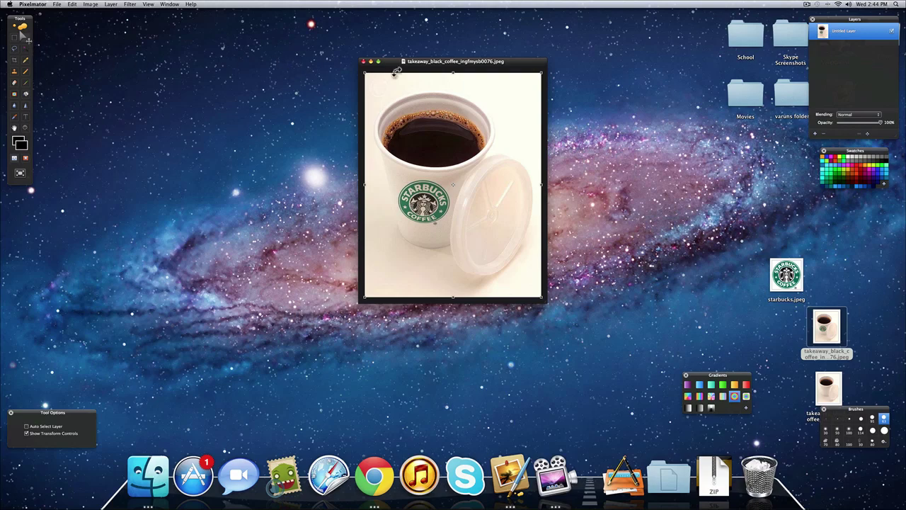
Open the plain takeaway coffee cup jpeg from the desktop in Pixelmator
left_click_drag(404, 62, 386, 63)
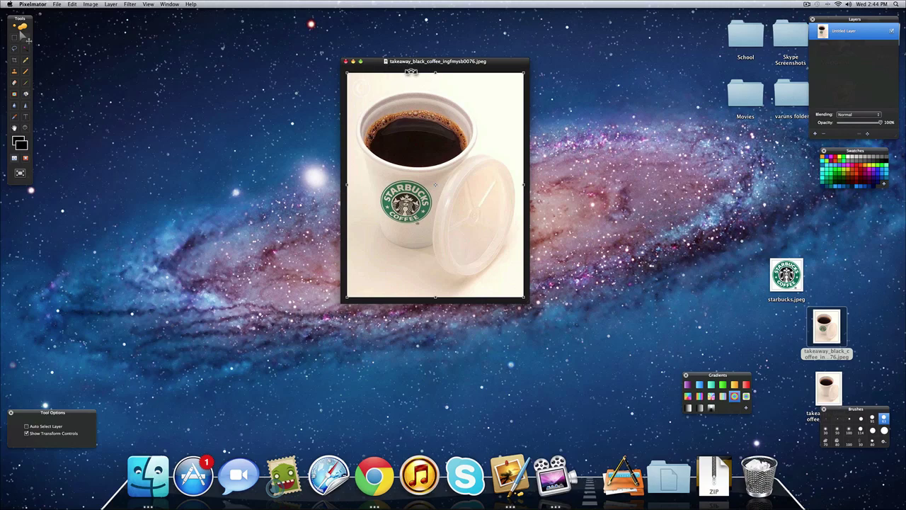
left_click_drag(410, 64, 404, 66)
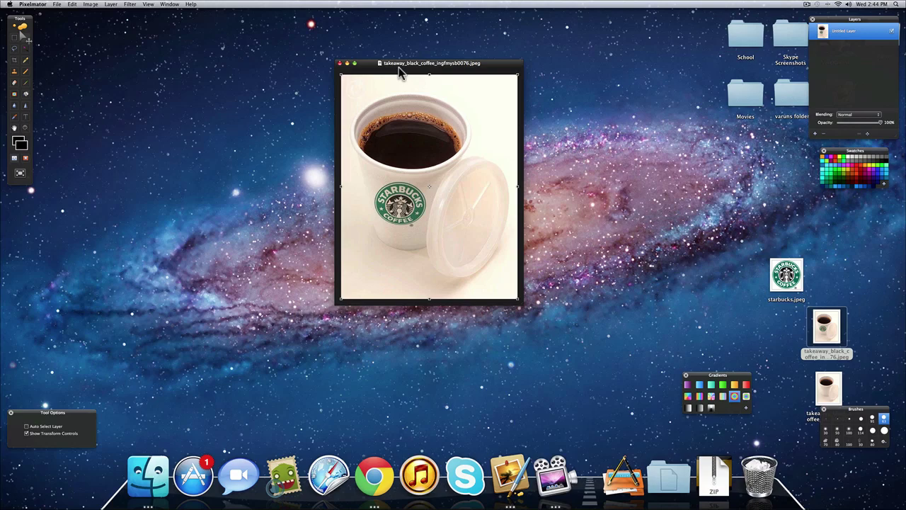
key("super+q")
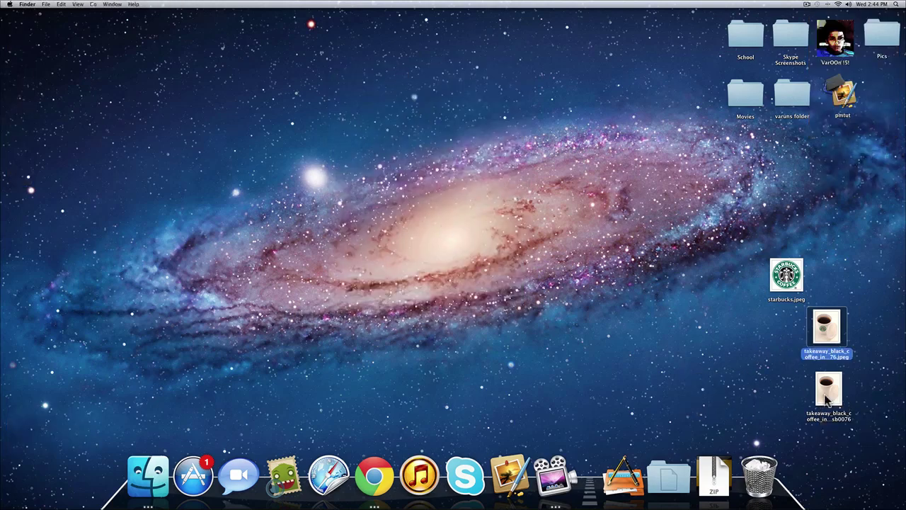
left_click_drag(827, 401, 510, 473)
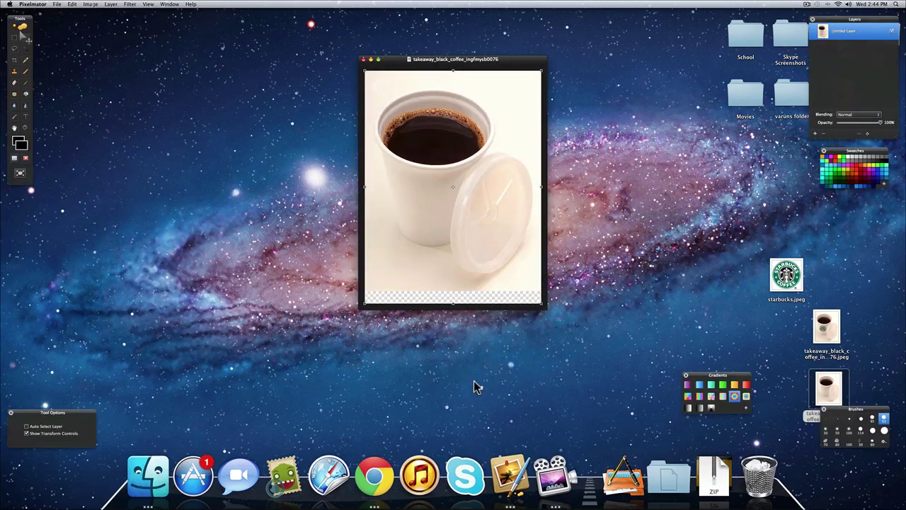
Position the cup photo's window and drop starbucks.jpeg onto it as a new layer
left_click_drag(431, 59, 396, 72)
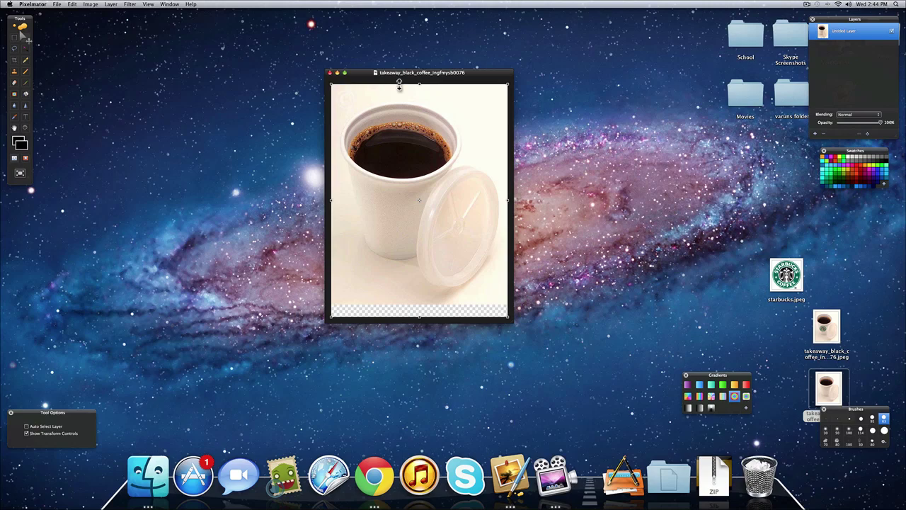
left_click_drag(416, 74, 406, 75)
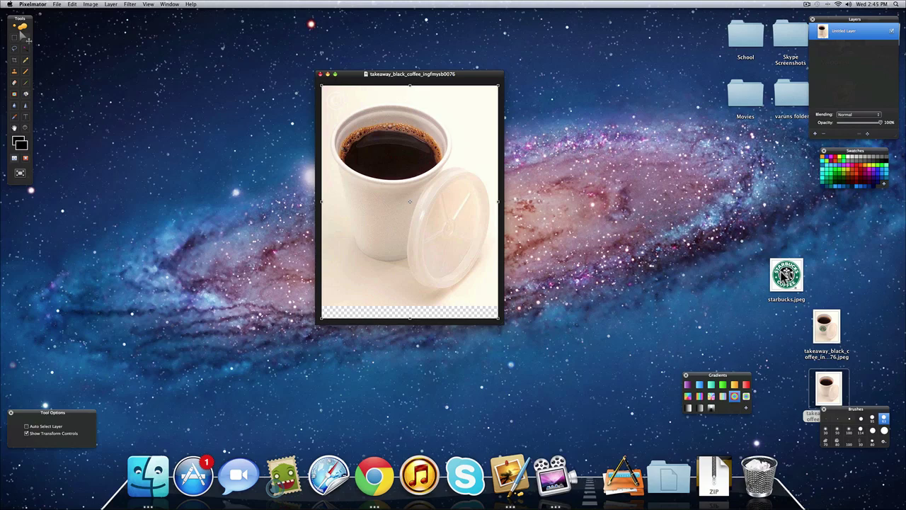
left_click_drag(785, 278, 395, 207)
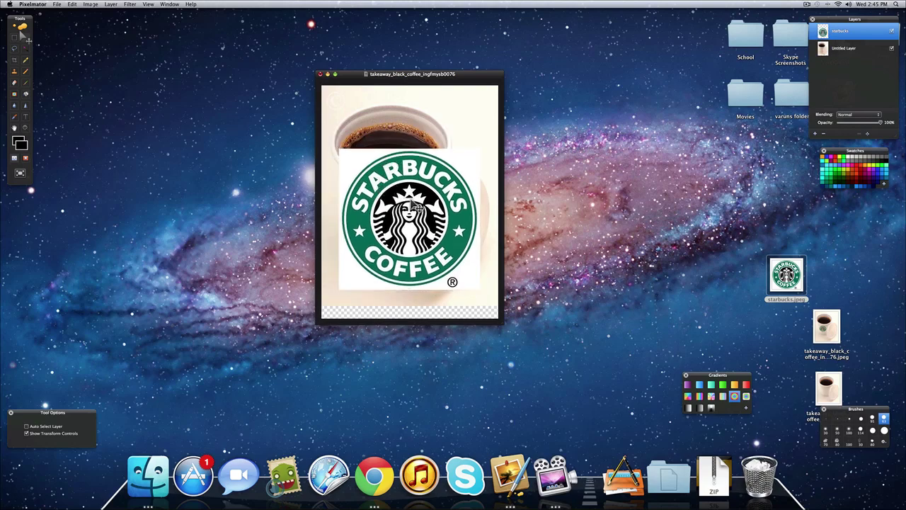
Nudge the starbucks logo layer over the cup and set its blending mode to Multiply
left_click_drag(407, 202, 411, 204)
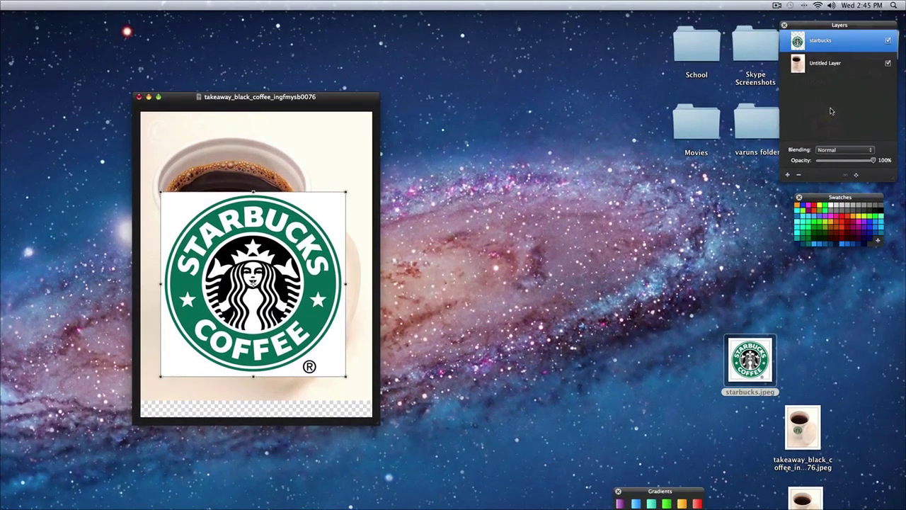
left_click(833, 149)
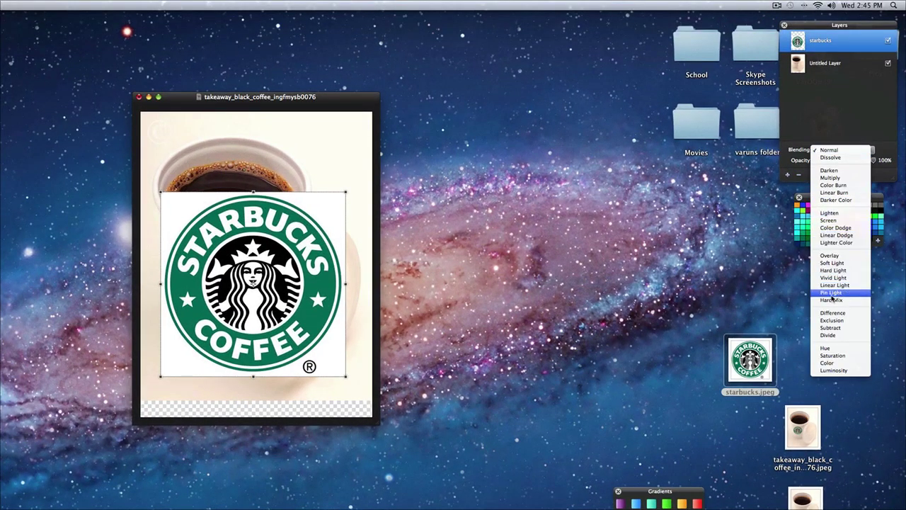
left_click(835, 178)
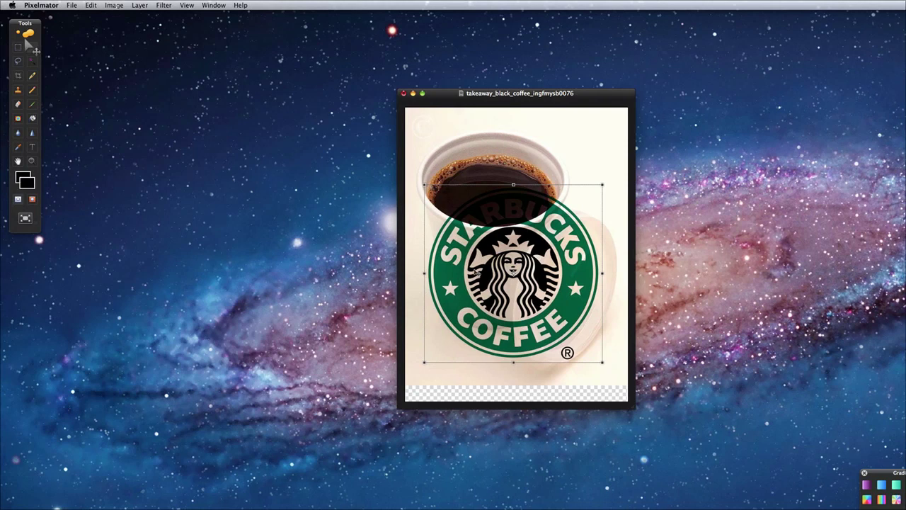
Scale the Starbucks logo proportionally to about 39% and place it on the cup's front below the rim
left_click_drag(477, 273, 465, 285)
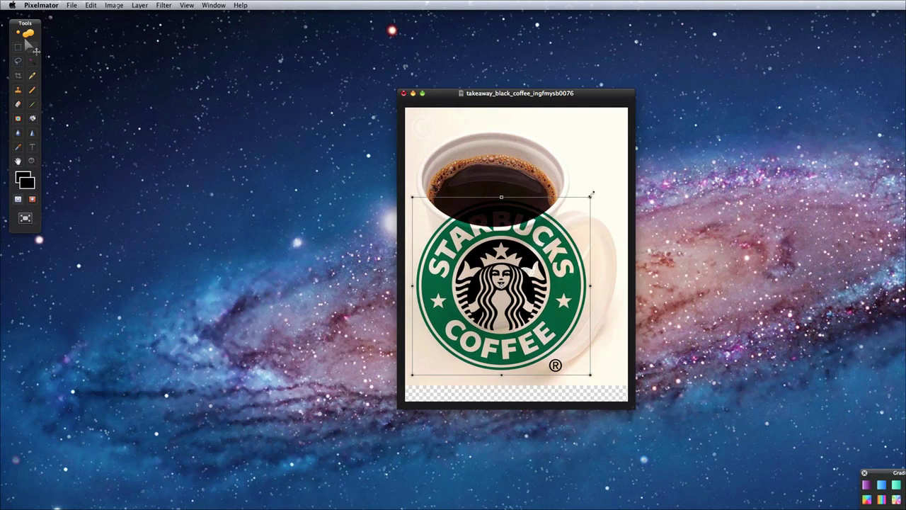
left_click_drag(590, 197, 508, 275)
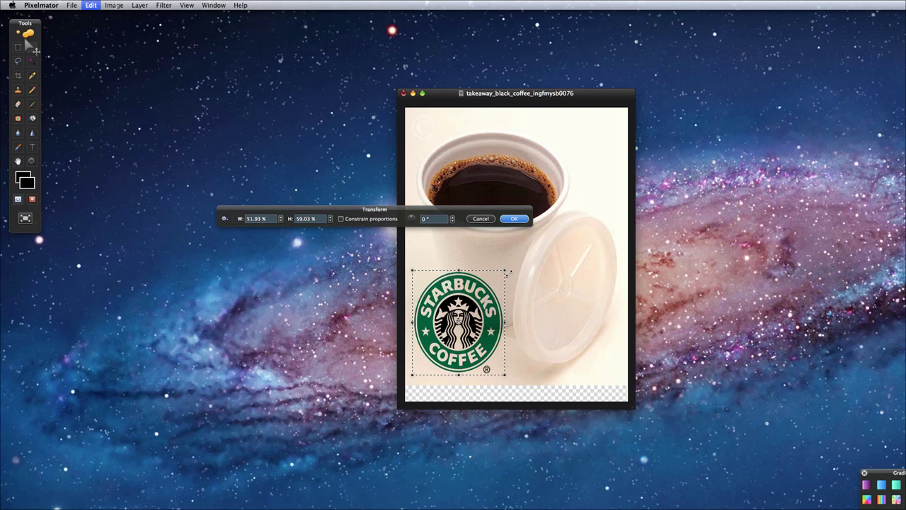
key("super+z")
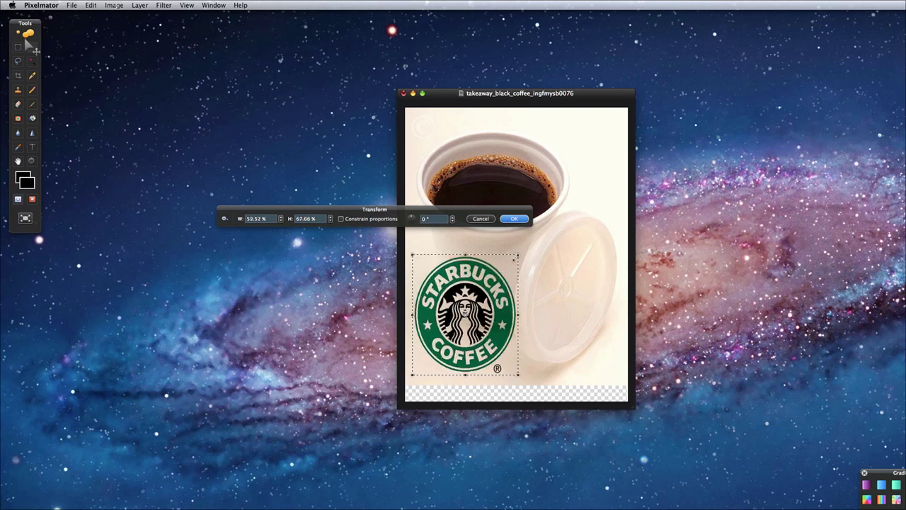
key("super+z")
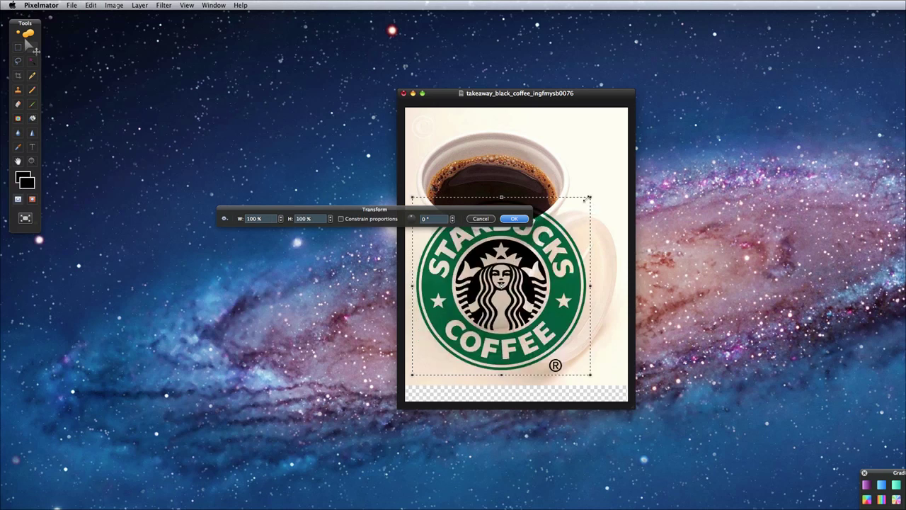
left_click_drag(588, 199, 485, 281)
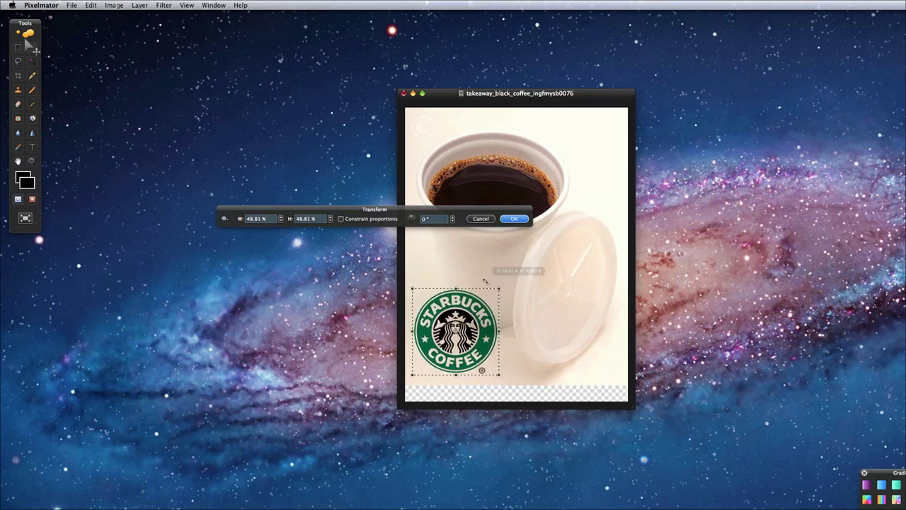
left_click_drag(476, 313, 502, 252)
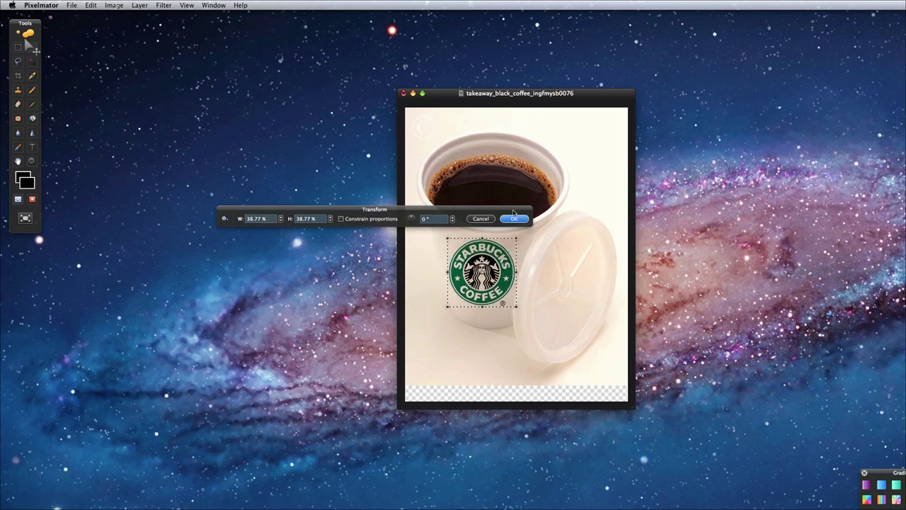
left_click(515, 220)
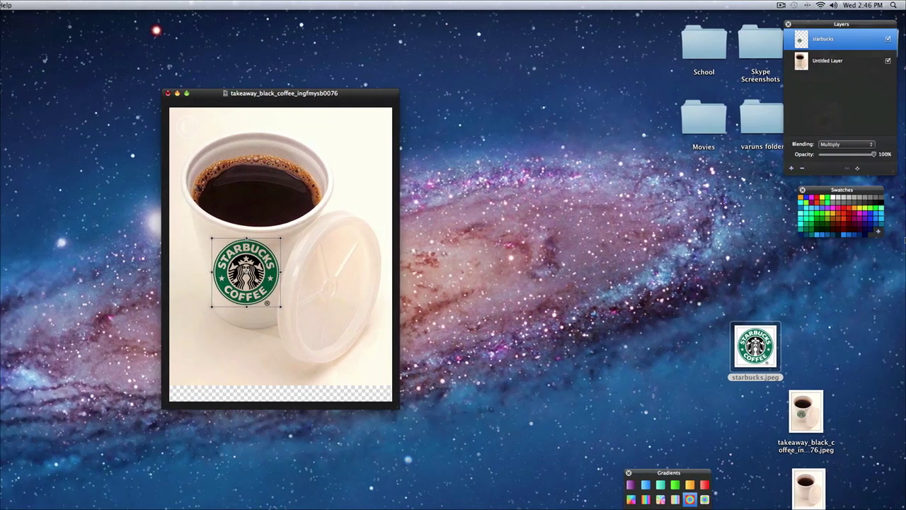
Set the logo layer to 83% opacity and soften it with a small-radius Gaussian blur
left_click_drag(875, 155, 867, 155)
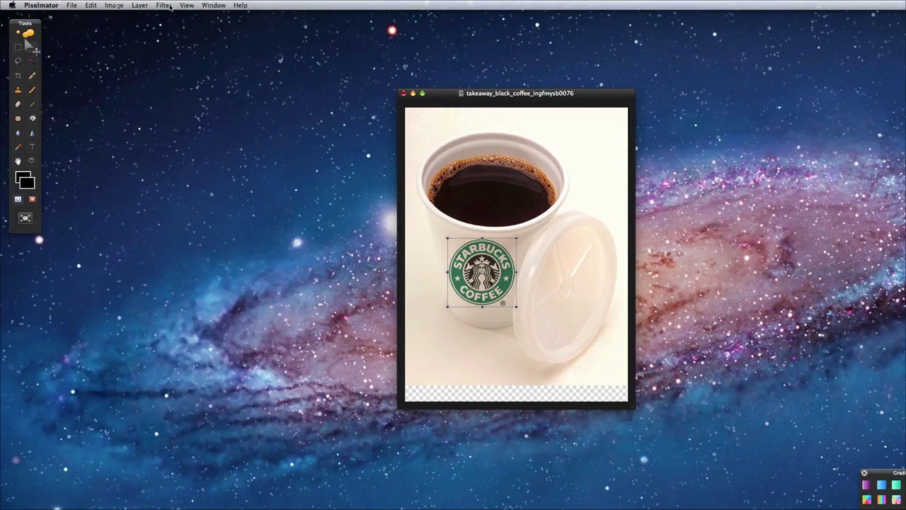
left_click(165, 6)
mouse_move(214, 39)
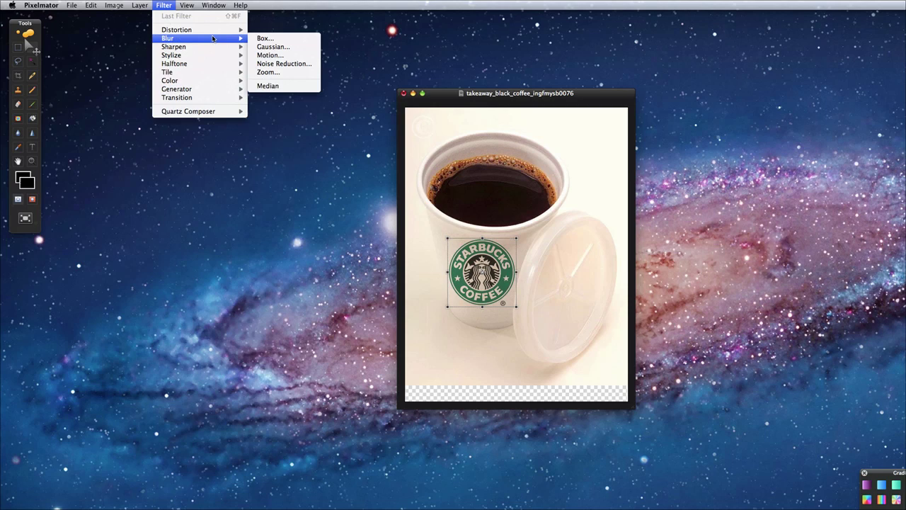
left_click(272, 48)
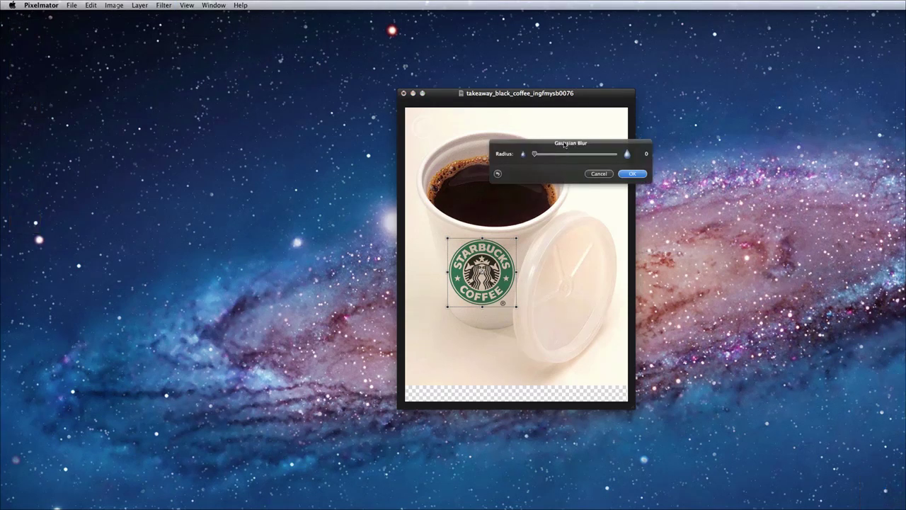
left_click_drag(535, 155, 537, 155)
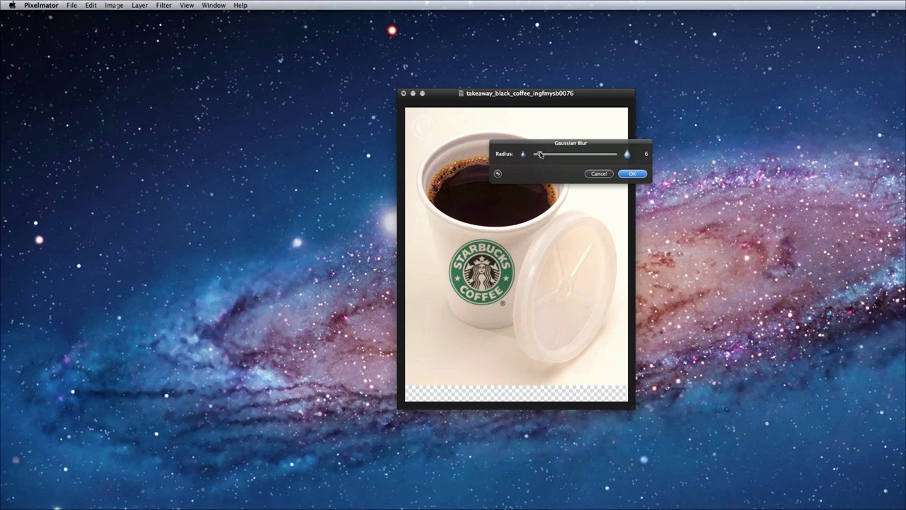
left_click(633, 174)
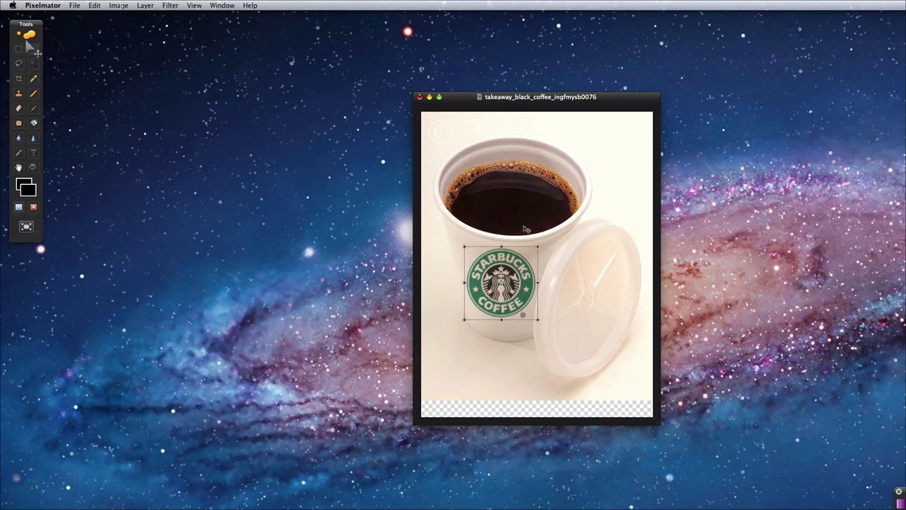
Move the Starbucks logo slightly down and left on the cup
key("super+t")
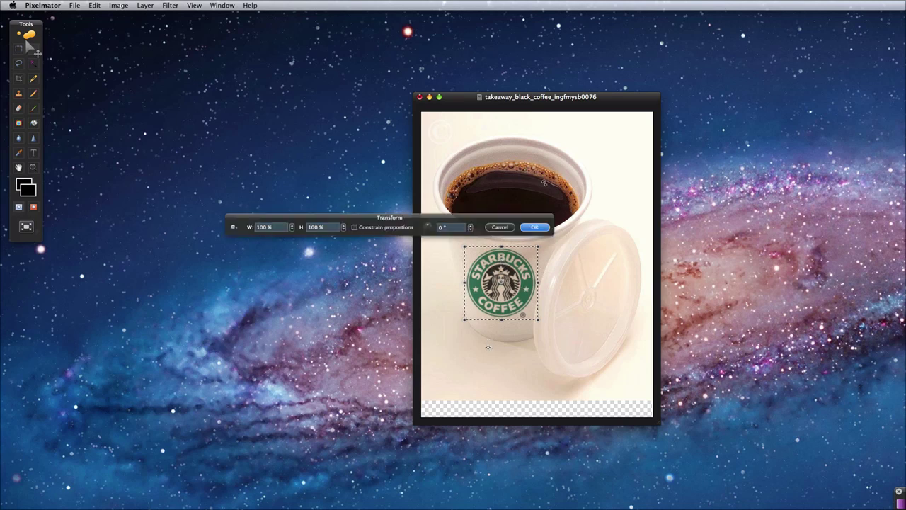
left_click(536, 228)
mouse_move(506, 288)
left_mouse_down()
mouse_move(490, 376)
mouse_move(513, 282)
left_mouse_up()
Start a fresh transform on the logo and bring up its list of transform modes
key("super+t")
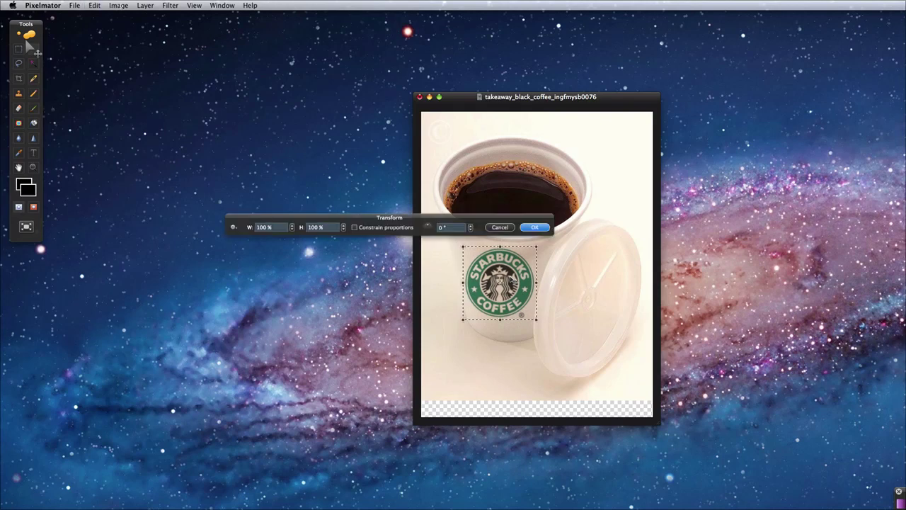
left_click(119, 6)
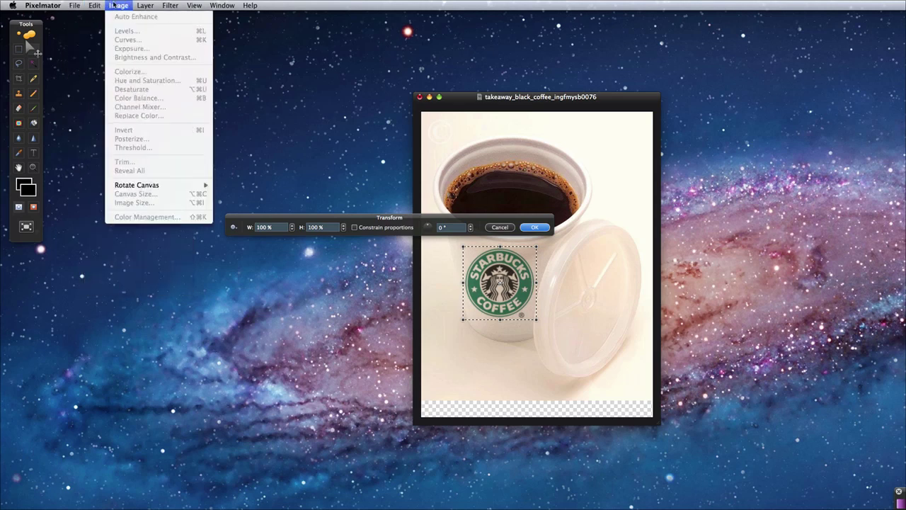
mouse_move(145, 6)
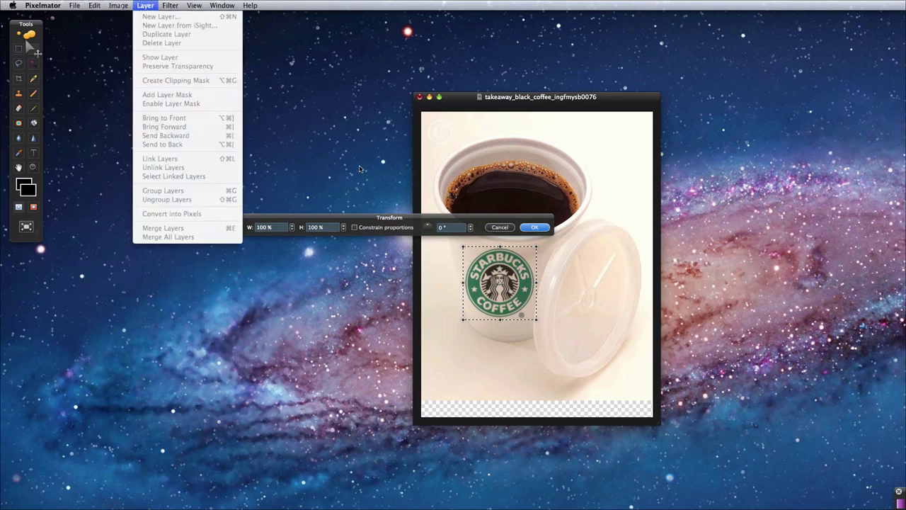
left_click(497, 279)
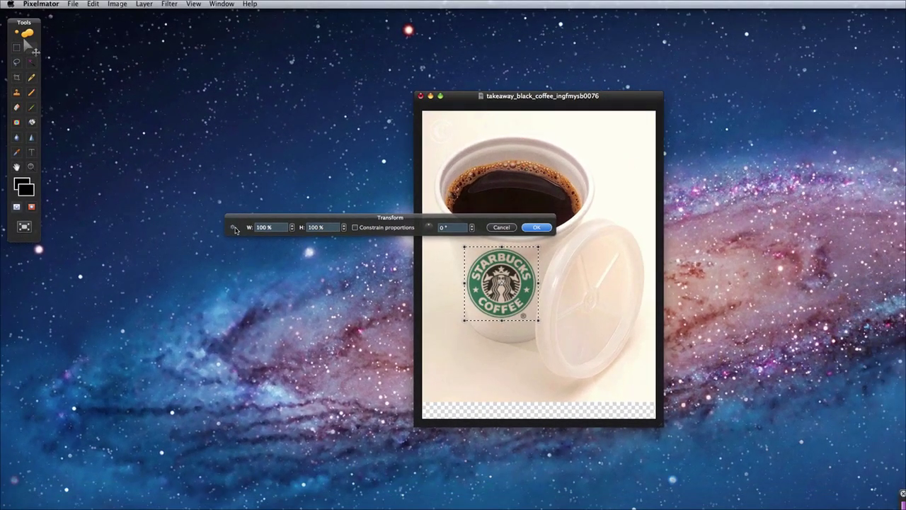
left_click(235, 227)
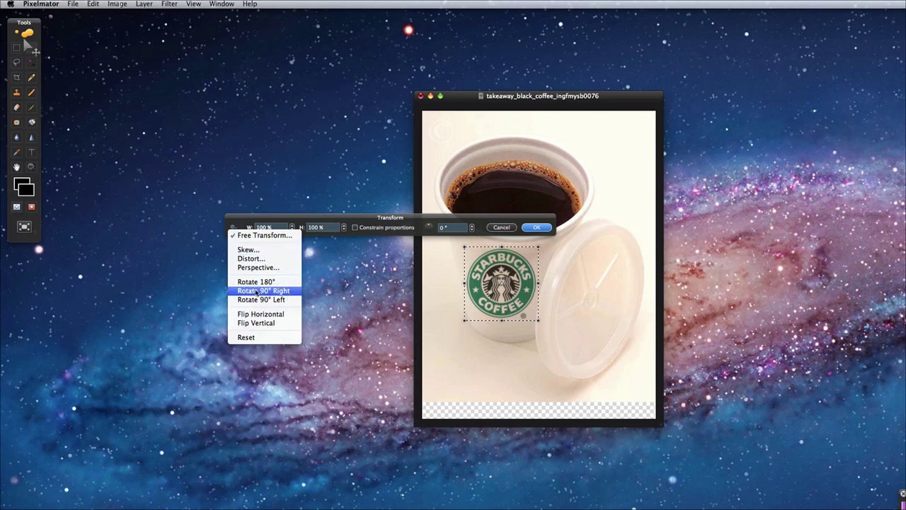
Switch the logo's transform to Perspective mode, enlarging the logo slightly
left_click(256, 268)
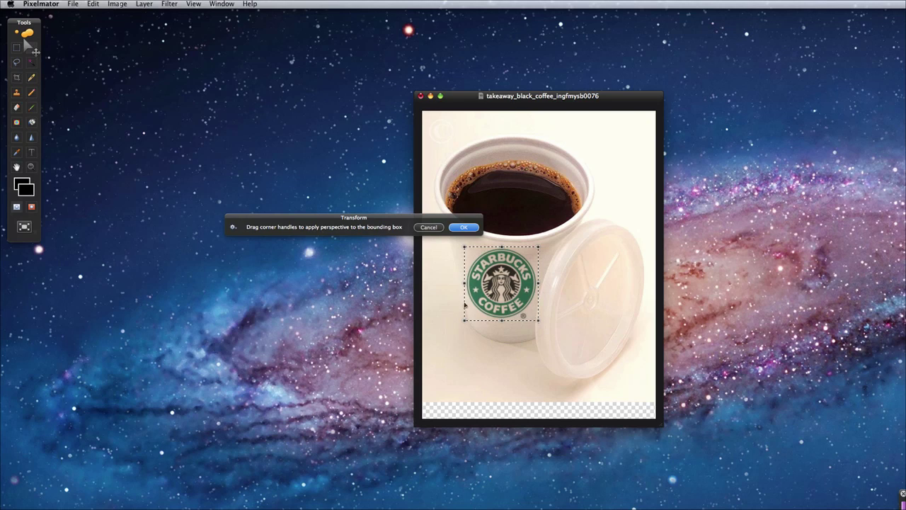
left_click(469, 229)
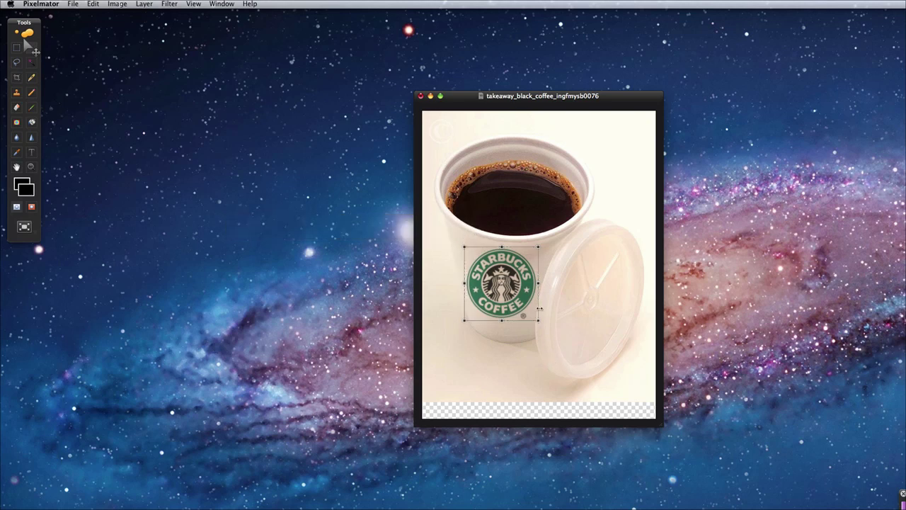
left_click_drag(539, 322, 544, 323)
left_click(233, 228)
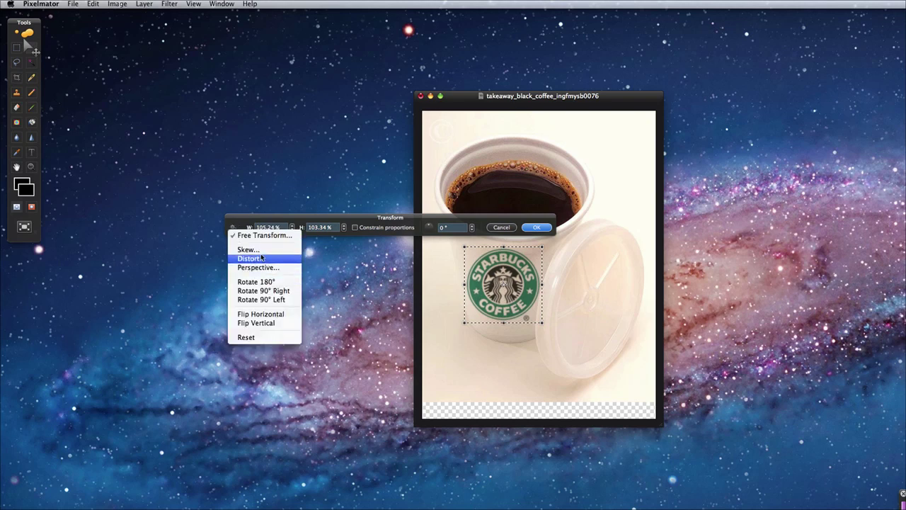
left_click(260, 266)
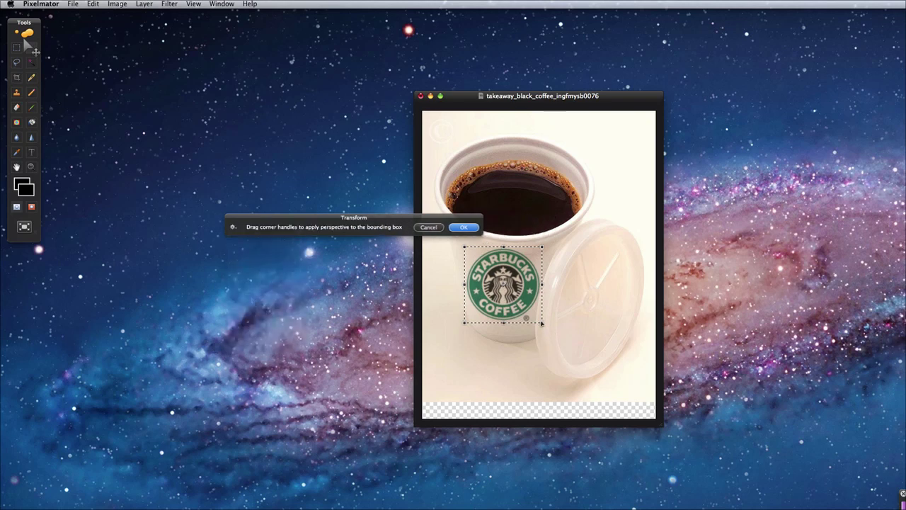
Warp the logo's corners so it tapers toward the bottom, shift it left and apply
mouse_move(543, 324)
left_mouse_down()
mouse_move(528, 325)
mouse_move(542, 327)
left_mouse_up()
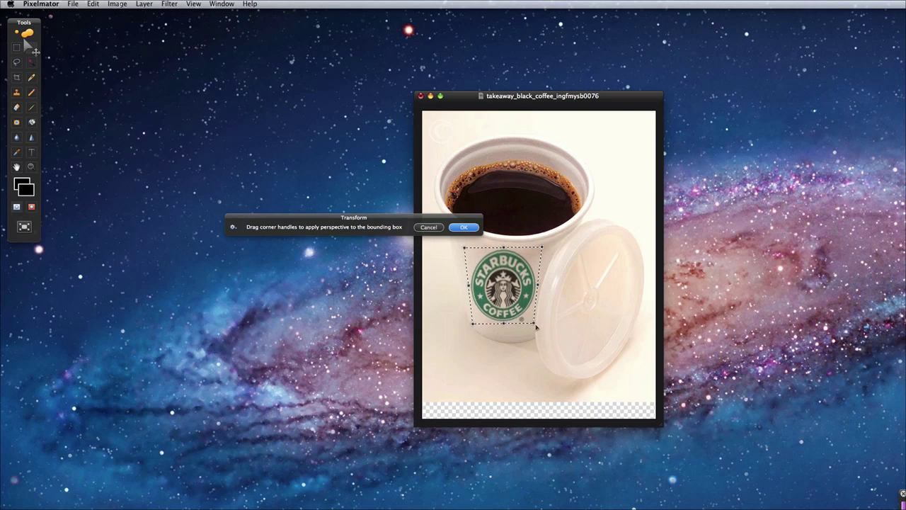
left_click_drag(535, 324, 538, 325)
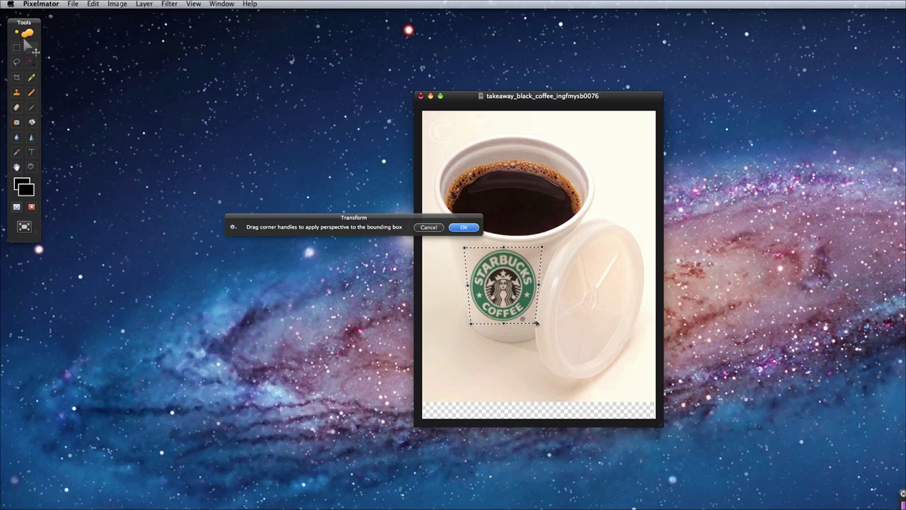
left_click_drag(468, 324, 473, 323)
left_click_drag(537, 323, 535, 326)
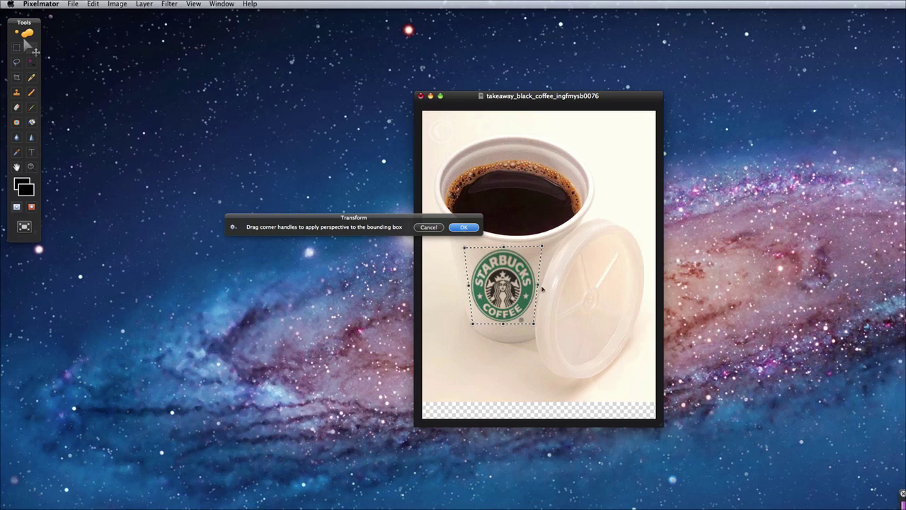
left_click_drag(542, 246, 550, 253)
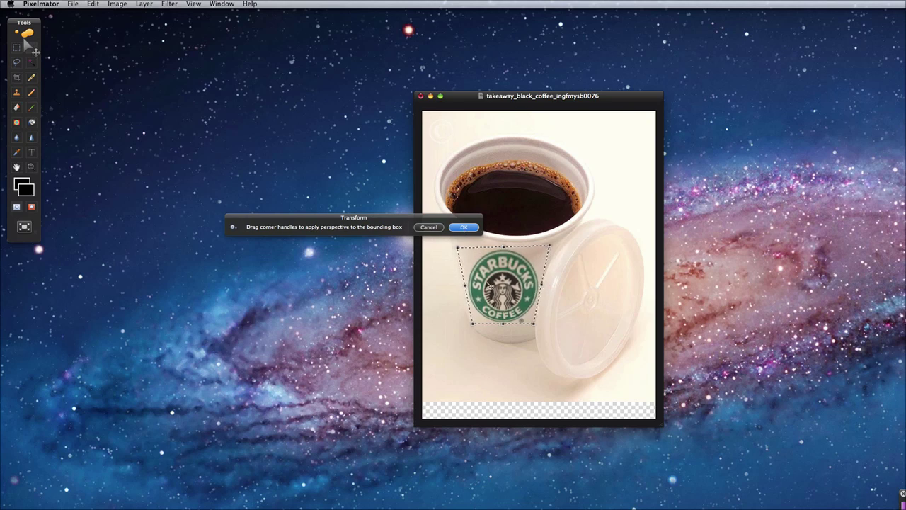
left_click_drag(491, 286, 485, 285)
left_click(464, 227)
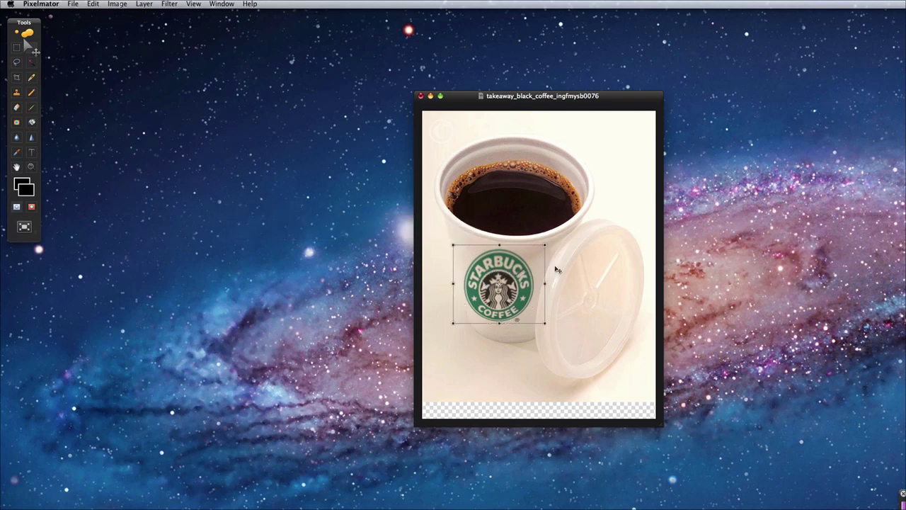
Tilt the logo slightly clockwise and scale it down, applying each transform
mouse_move(553, 248)
left_mouse_down()
mouse_move(531, 267)
mouse_move(543, 253)
left_mouse_up()
left_click(538, 227)
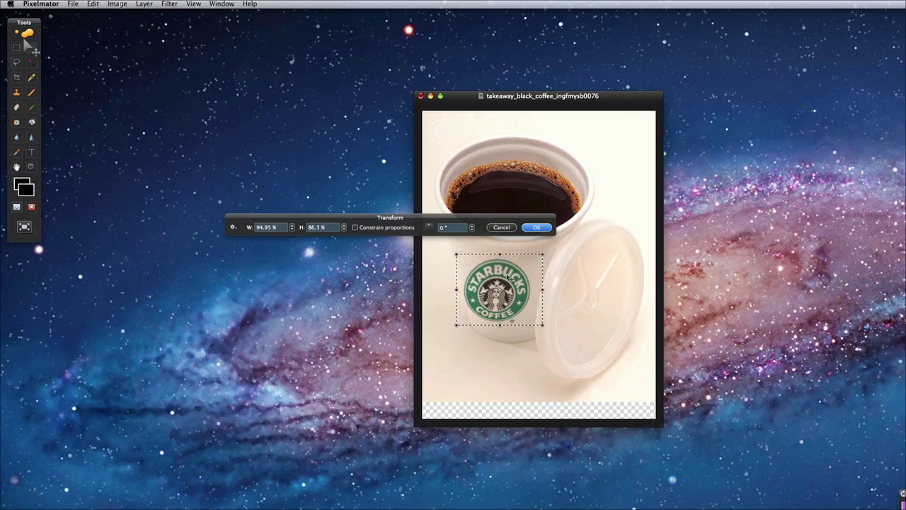
left_click_drag(510, 283, 558, 255)
left_click(537, 227)
Reselect the logo, narrow its bottom edge with Perspective, and nudge it left
key("super+d")
key("super+shift+d")
key("super+t")
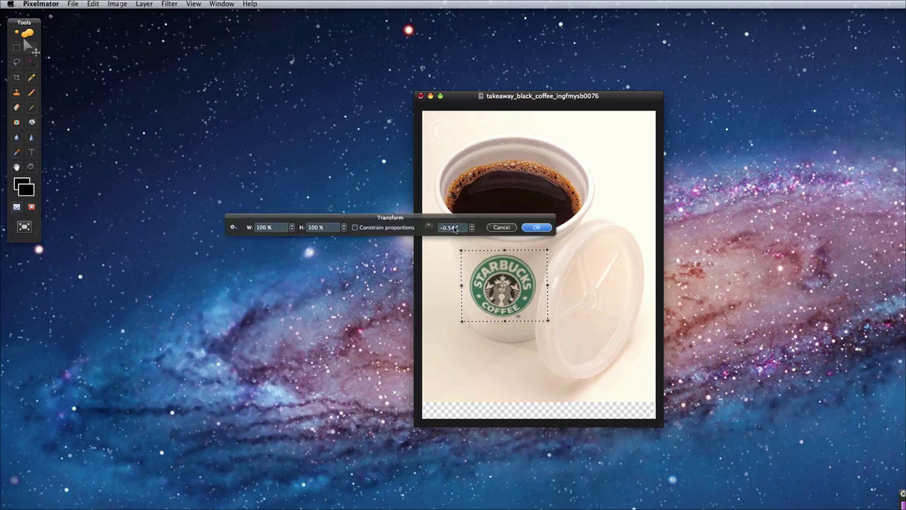
left_click(233, 228)
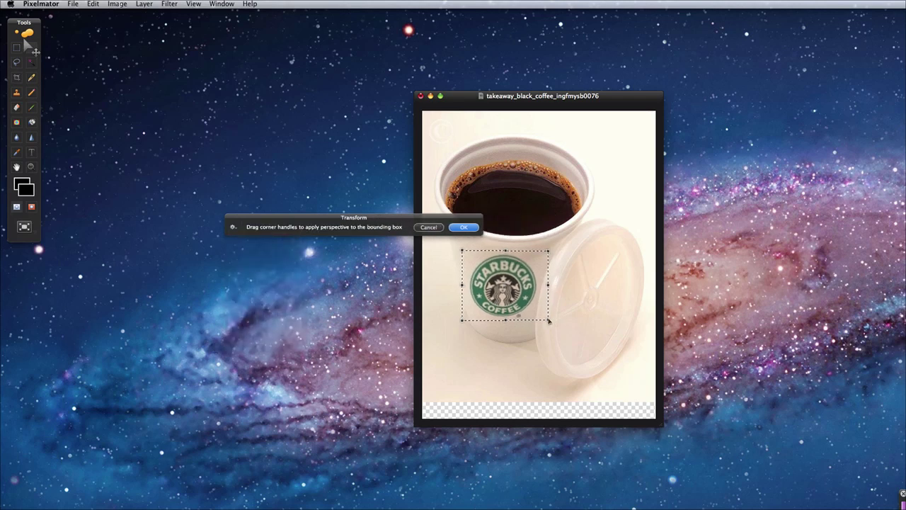
left_click_drag(549, 321, 550, 323)
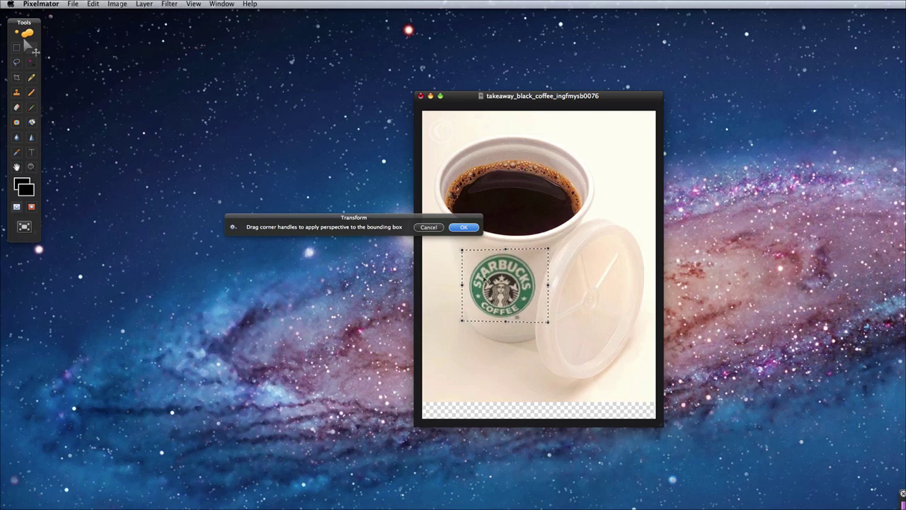
left_click_drag(501, 272, 519, 284)
Apply the logo's perspective warp and make the cup photo's Untitled Layer active
left_click(466, 227)
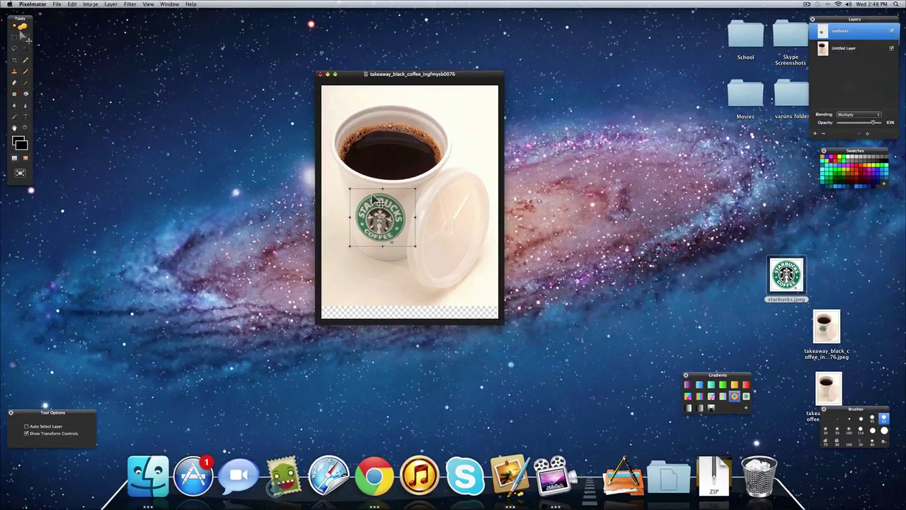
left_click(844, 50)
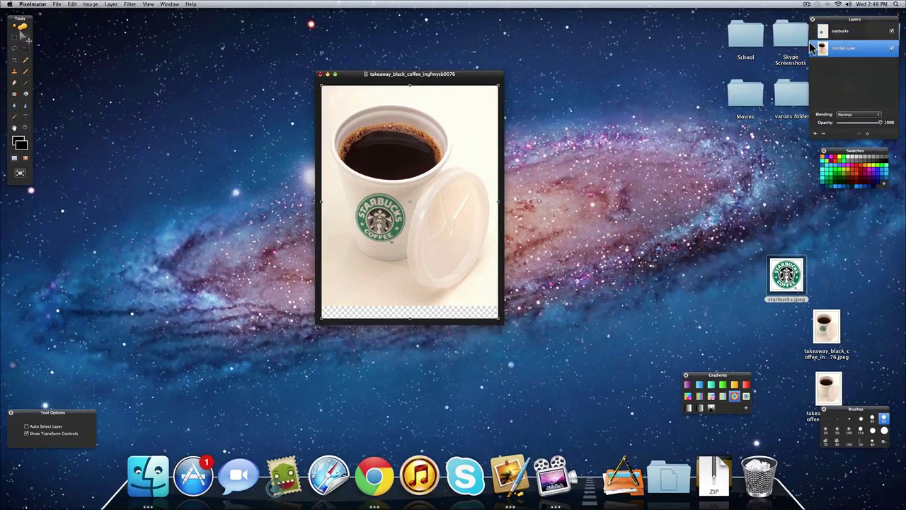